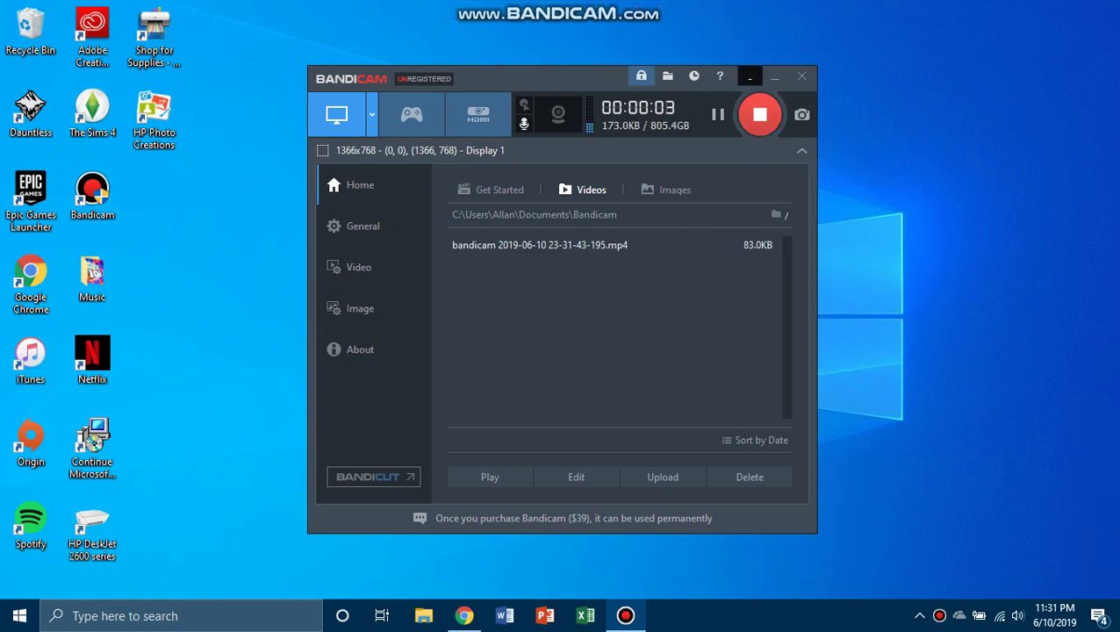
Search Windows for "format" and open the tool to create and format hard disk partitions
{"action": "left_click", "coordinate": [750, 76]}
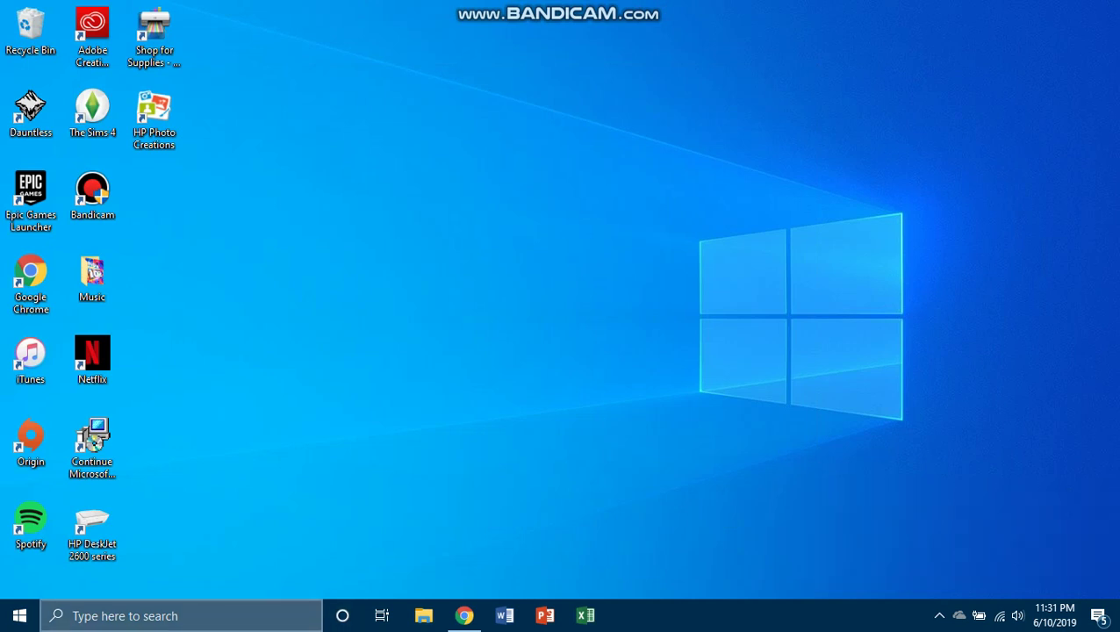
{"action": "left_click", "coordinate": [180, 615]}
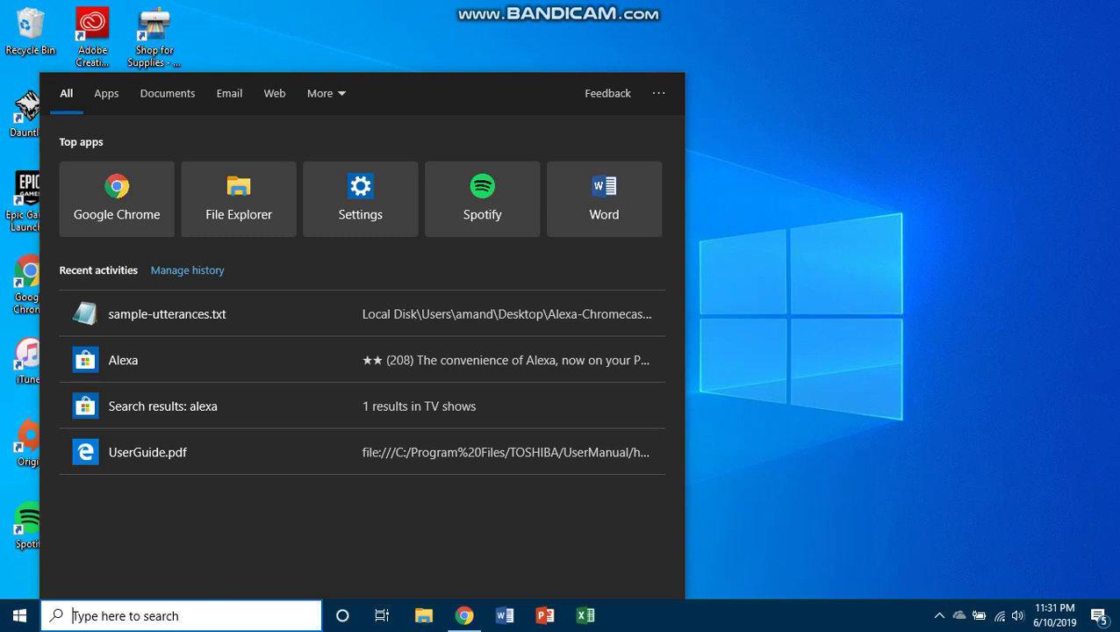
{"action": "type", "text": "fo"}
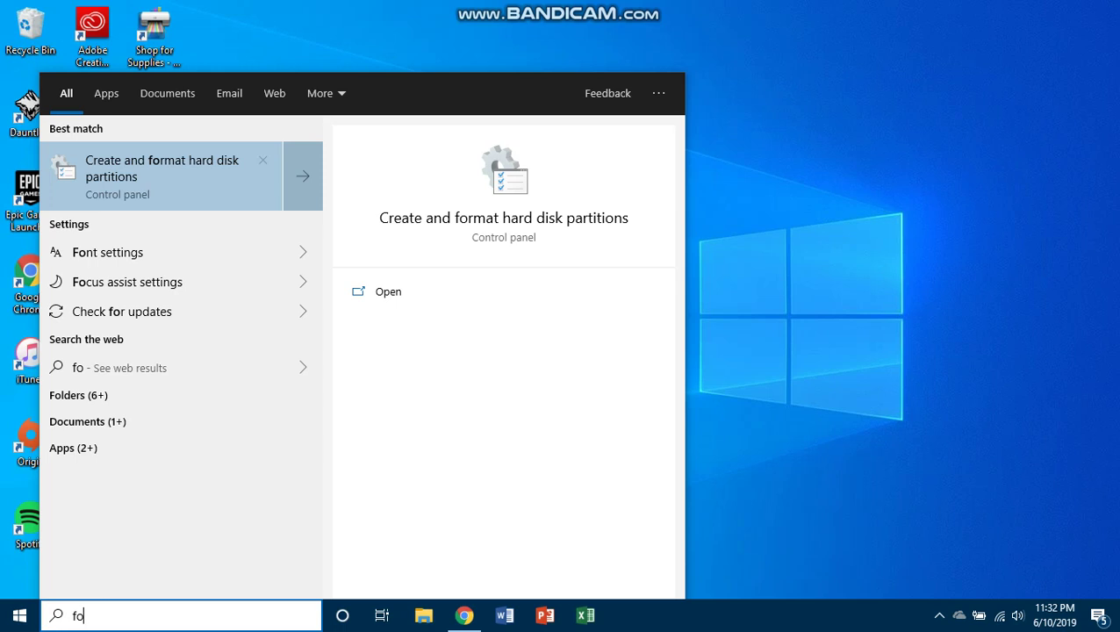
{"action": "type", "text": "rmat"}
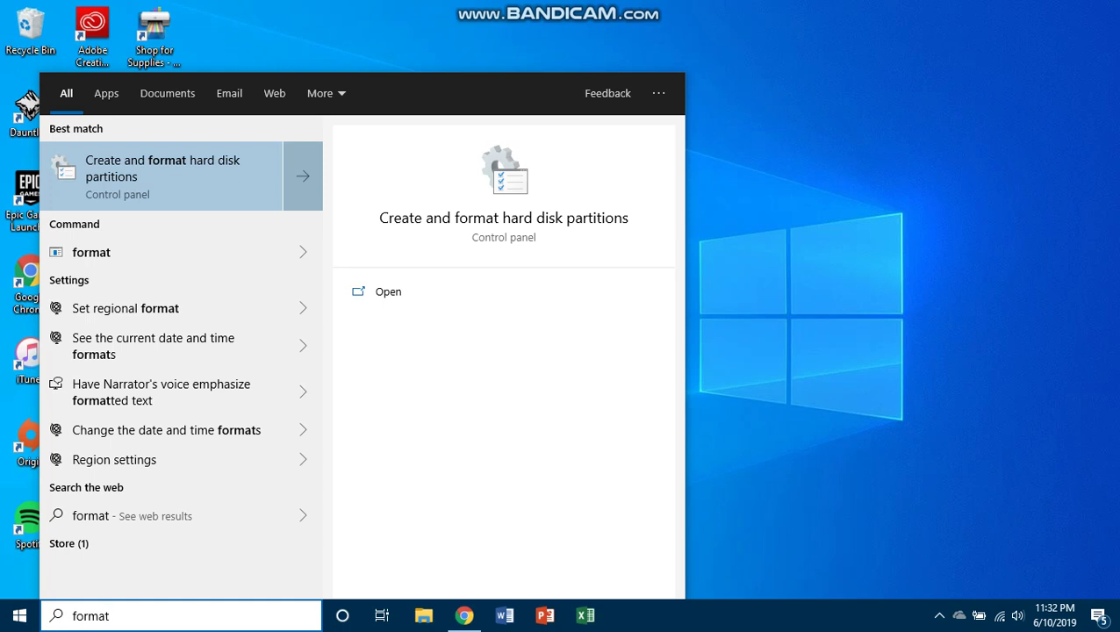
{"action": "key", "text": "Return"}
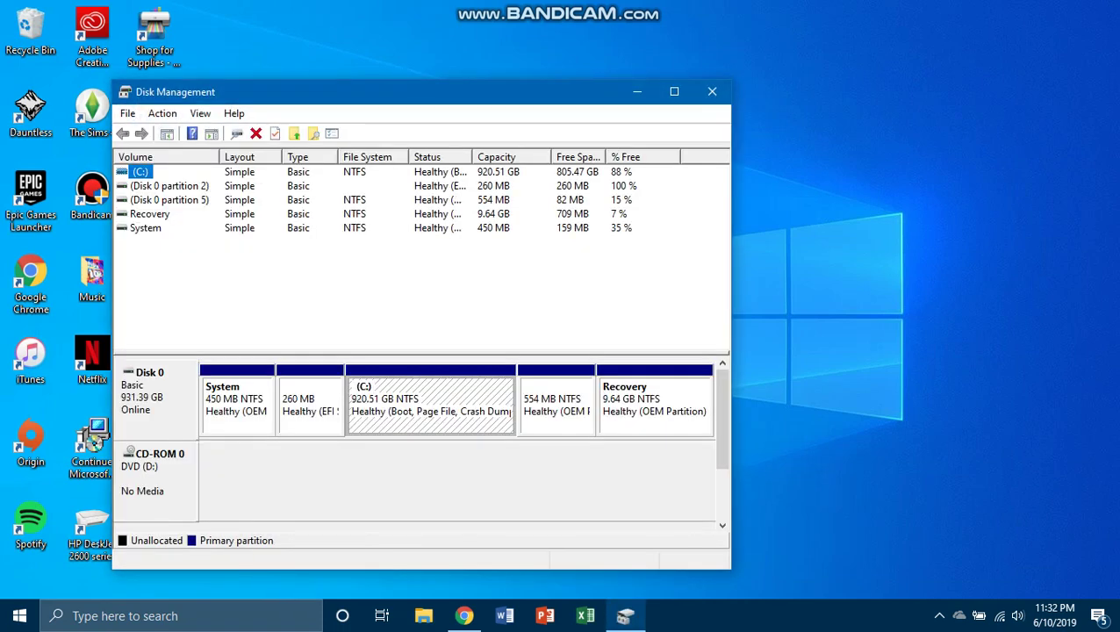
Start creating a virtual hard disk and set its file location to iCloud Drive with the name 64TB Storage
{"action": "left_click", "coordinate": [163, 113]}
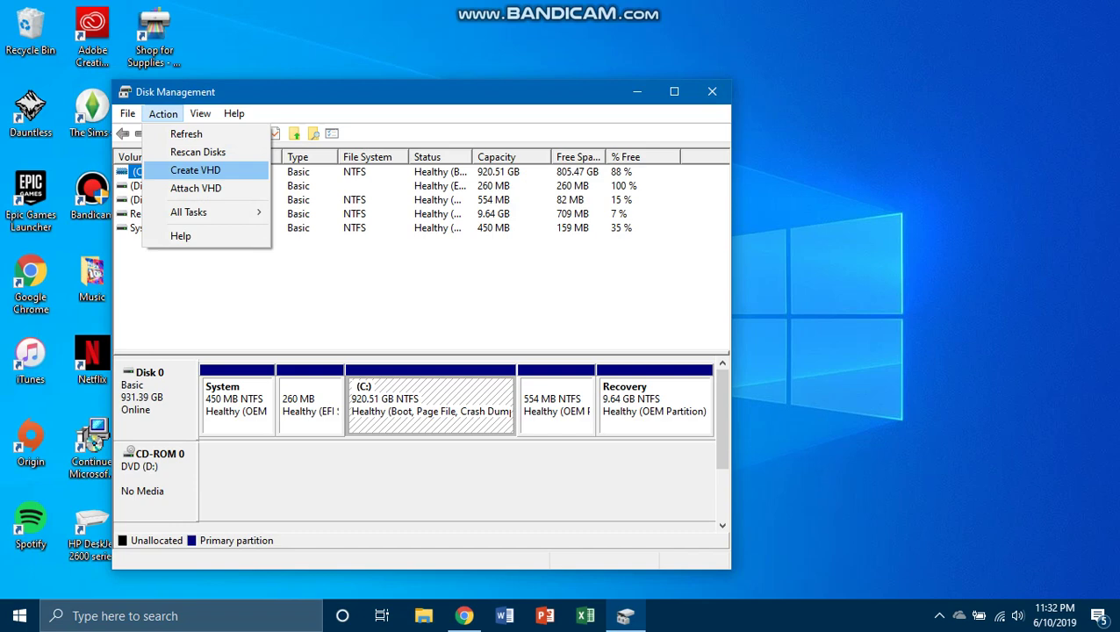
{"action": "key", "text": "Return"}
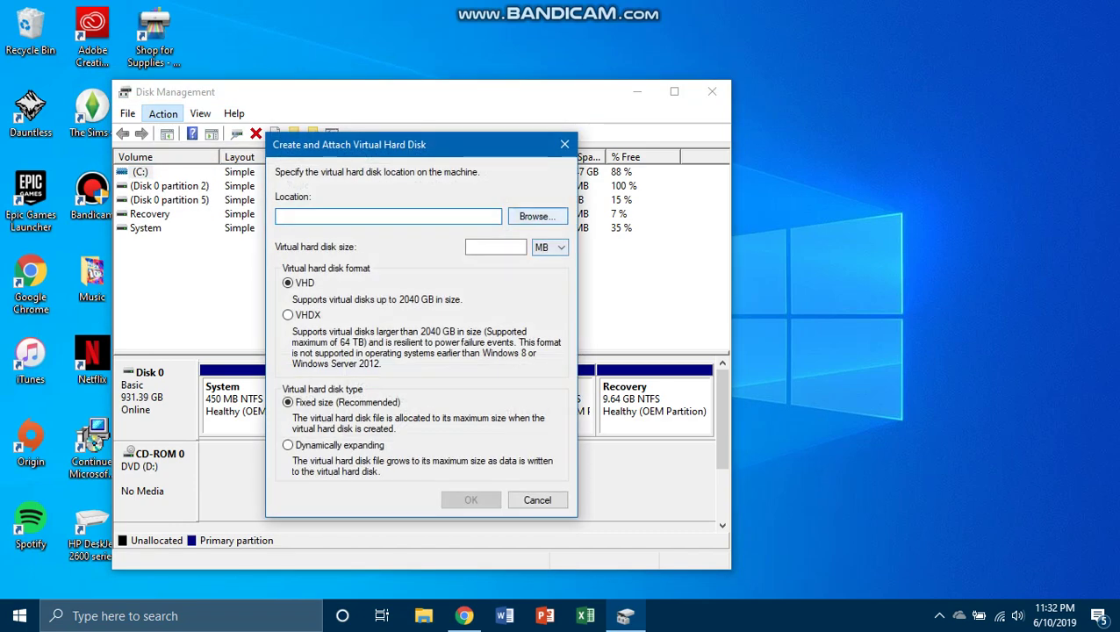
{"action": "left_click", "coordinate": [538, 216]}
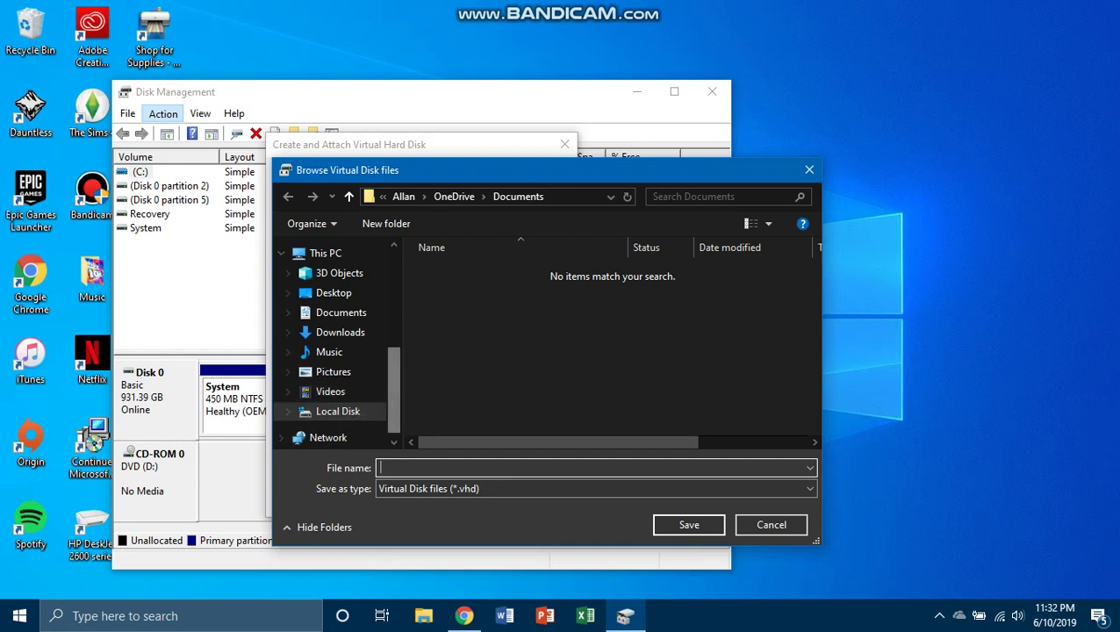
{"action": "scroll", "coordinate": [338, 411], "scroll_direction": "up", "scroll_amount": 3}
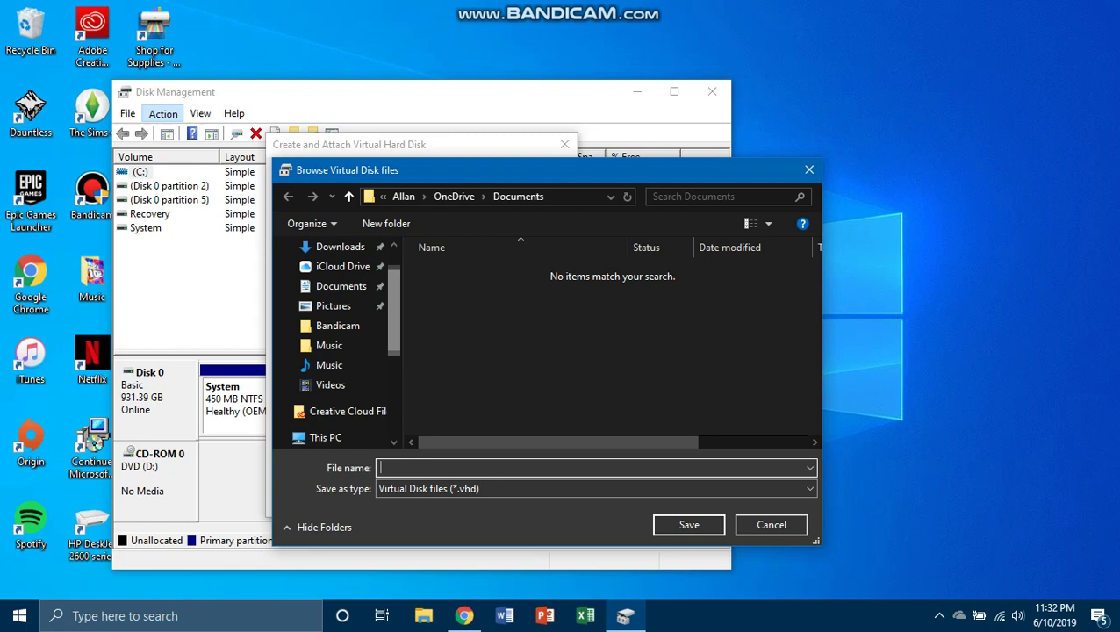
{"action": "left_click", "coordinate": [342, 266]}
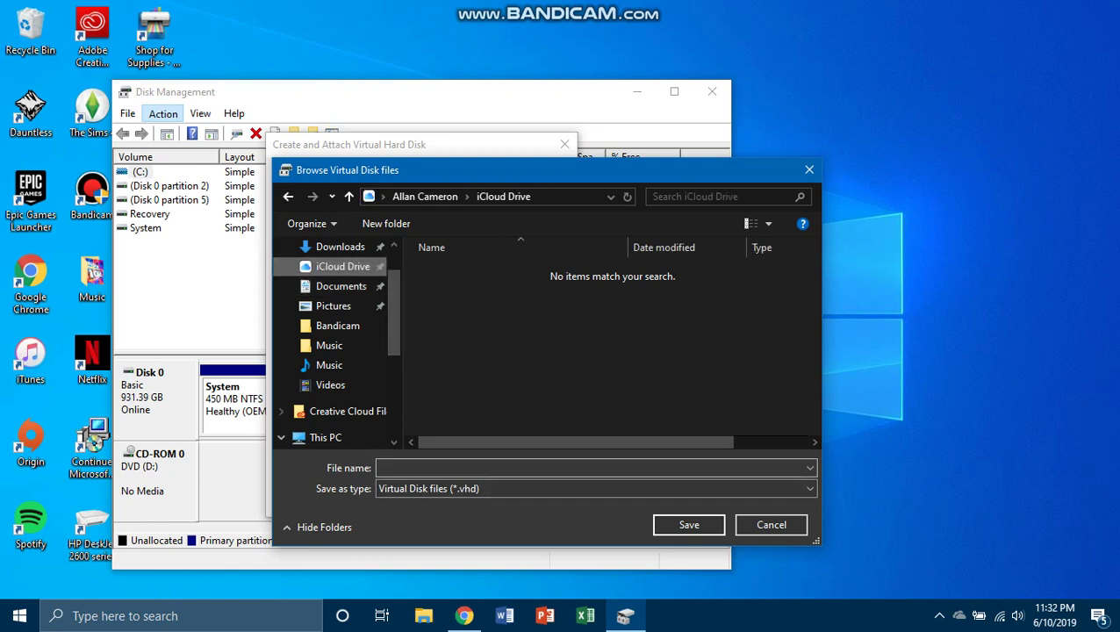
{"action": "left_click", "coordinate": [380, 468]}
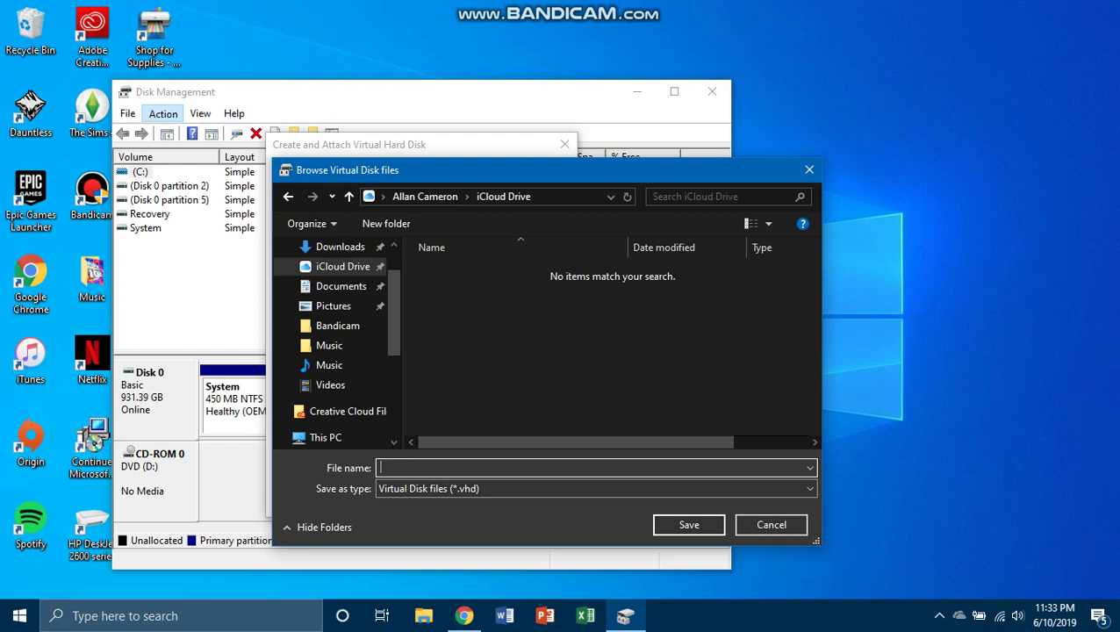
{"action": "type", "text": "64TB Storage"}
{"action": "key", "text": "Return"}
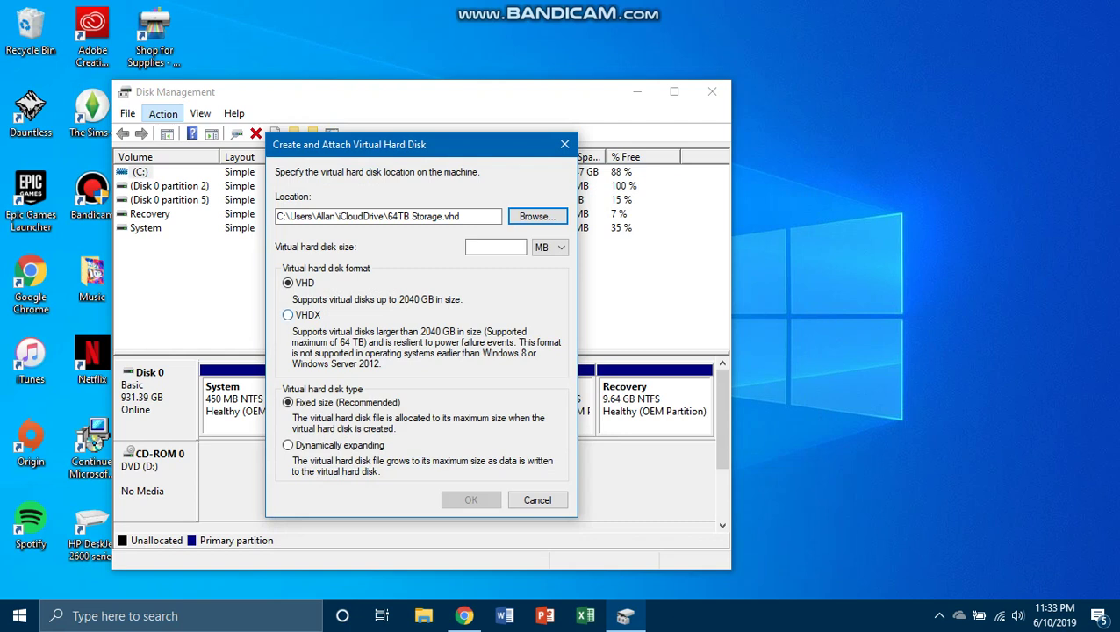
Create the virtual disk in VHDX format with a size of 64 TB
{"action": "left_click", "coordinate": [288, 314]}
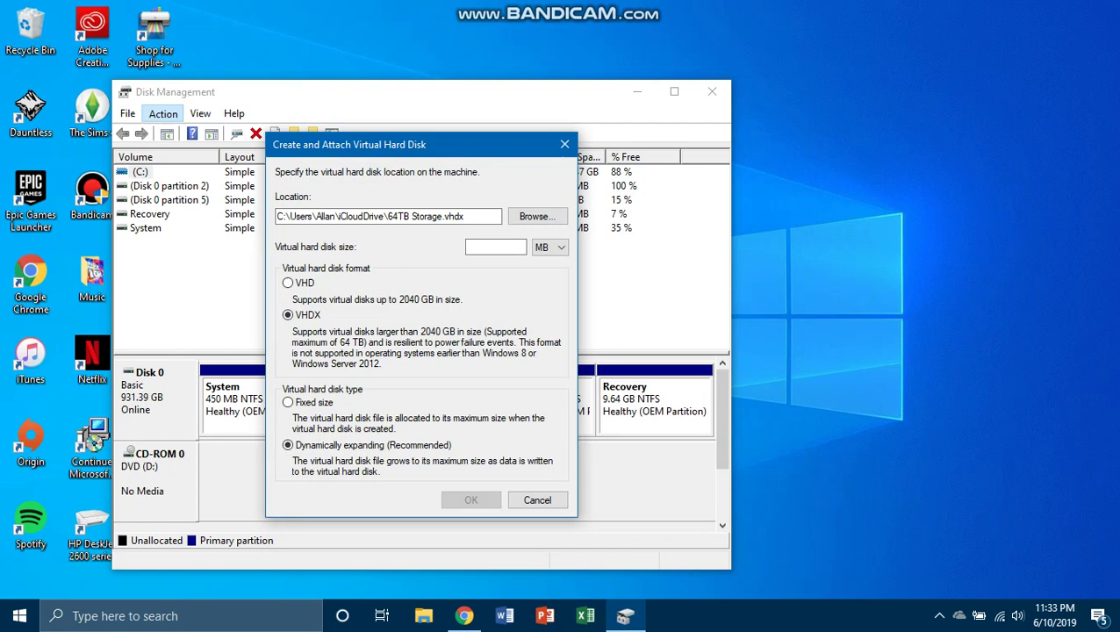
{"action": "left_click", "coordinate": [549, 247]}
{"action": "key", "text": "Down"}
{"action": "key", "text": "Return"}
{"action": "left_click", "coordinate": [496, 247]}
{"action": "type", "text": "64"}
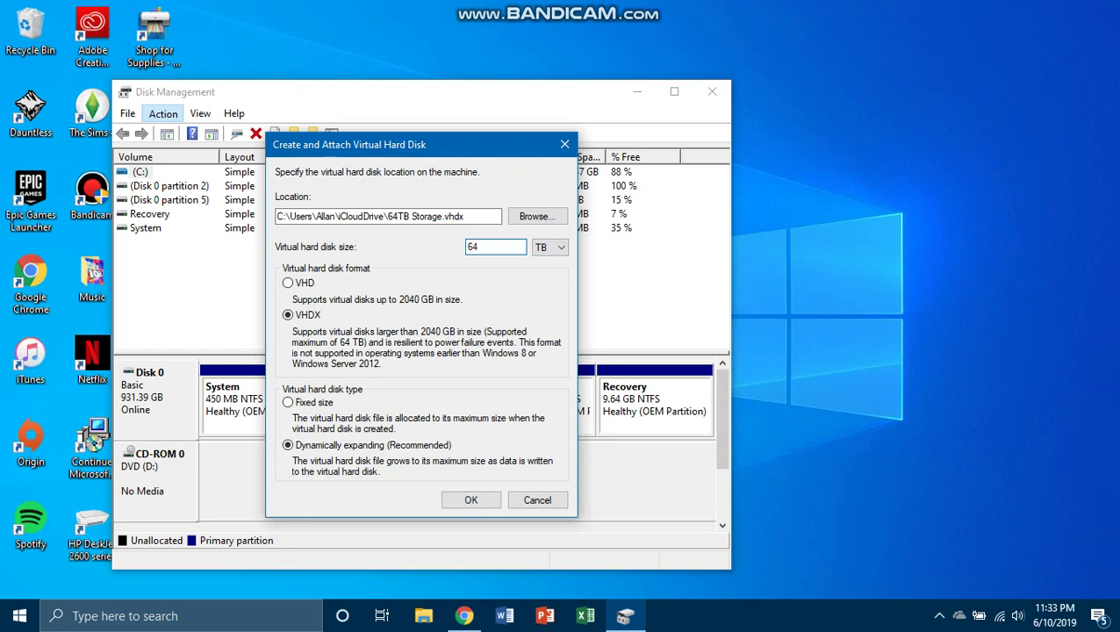
{"action": "key", "text": "Return"}
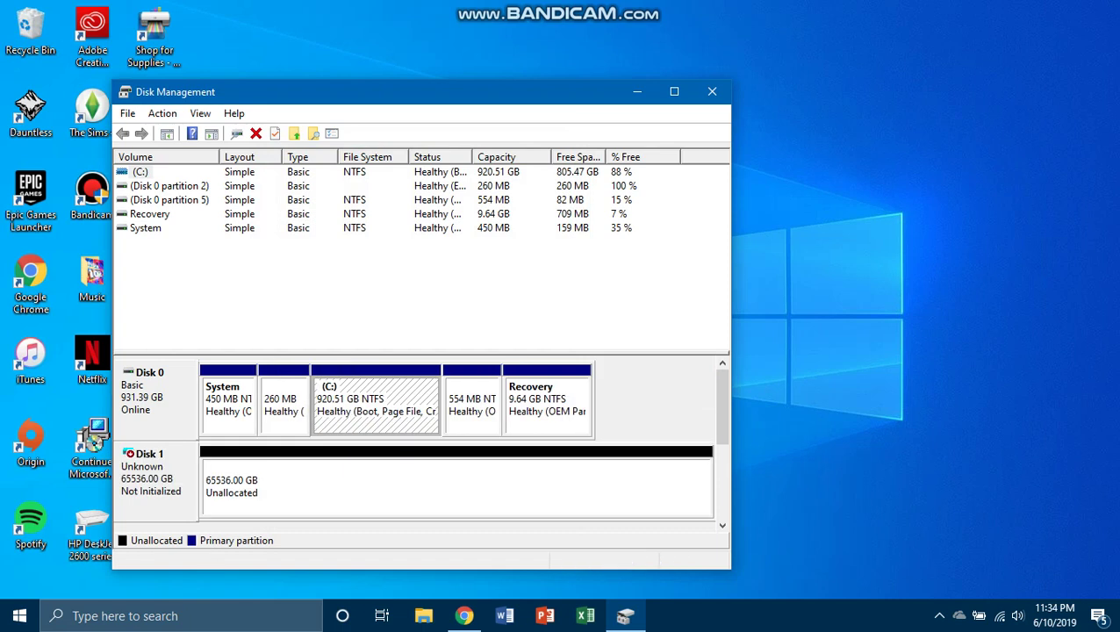
View the properties of the uninitialized Disk 1 and close them
{"action": "right_click", "coordinate": [180, 476]}
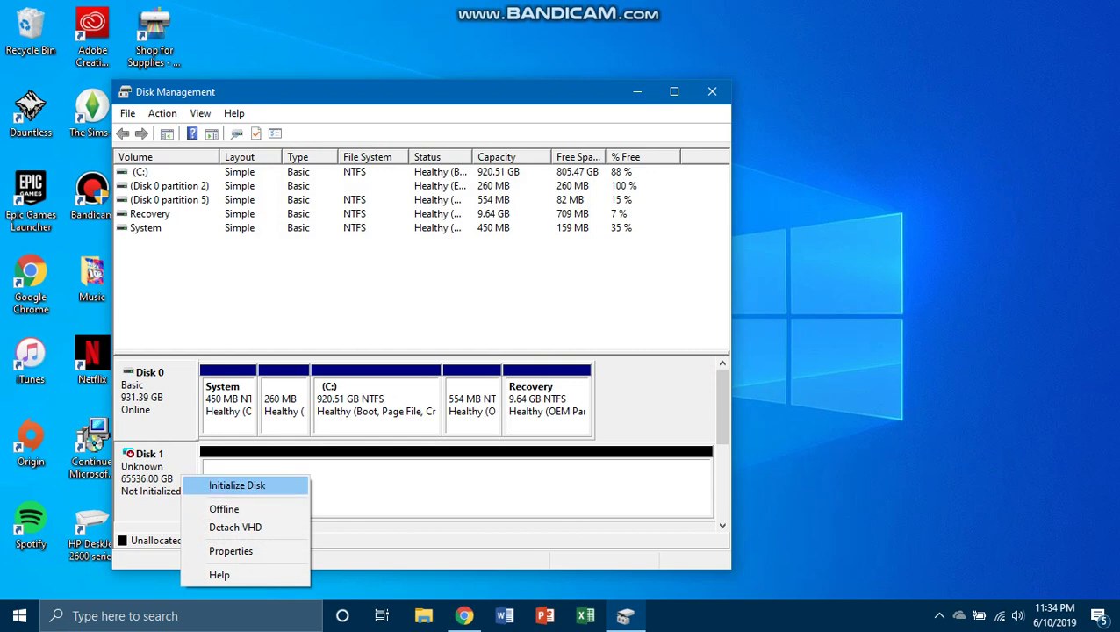
{"action": "left_click", "coordinate": [231, 552]}
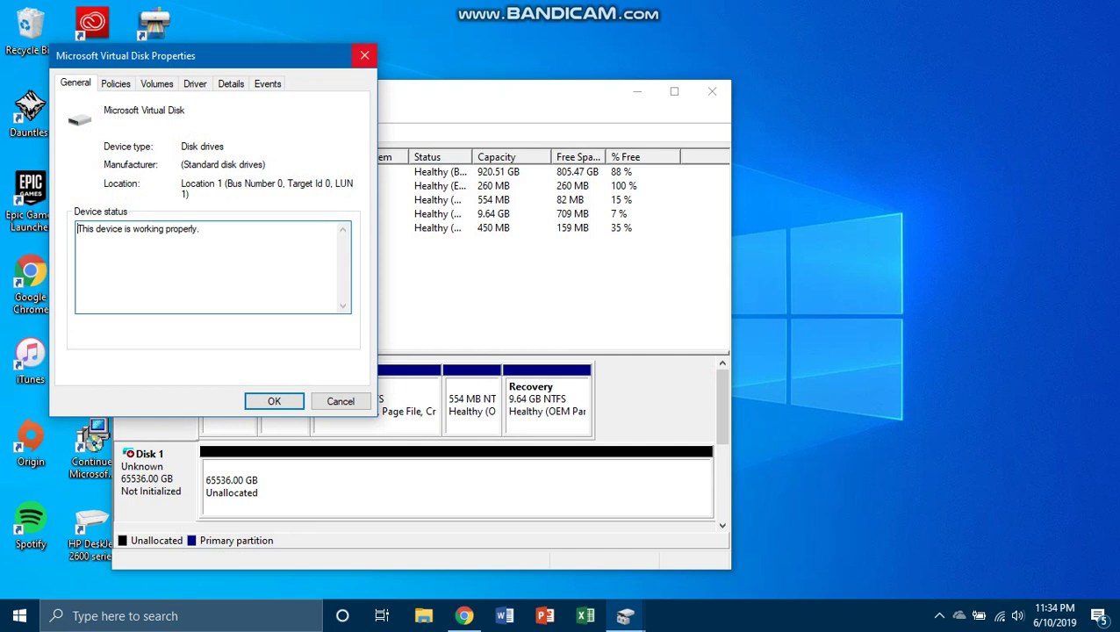
{"action": "key", "text": "Return"}
Initialize Disk 1 with the MBR partition style
{"action": "right_click", "coordinate": [173, 490]}
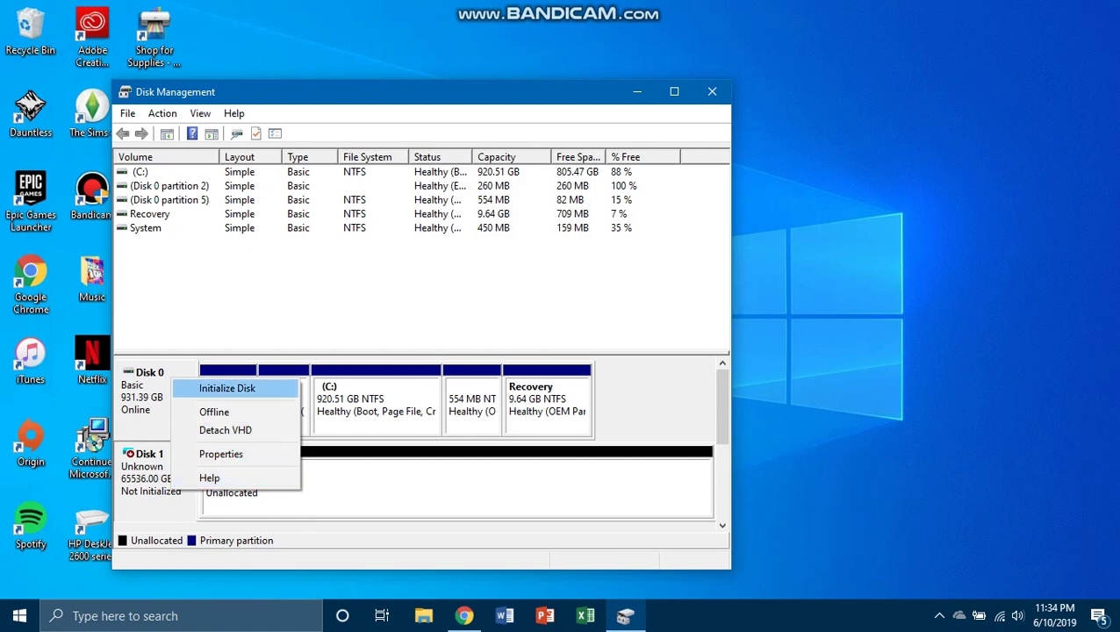
{"action": "key", "text": "Return"}
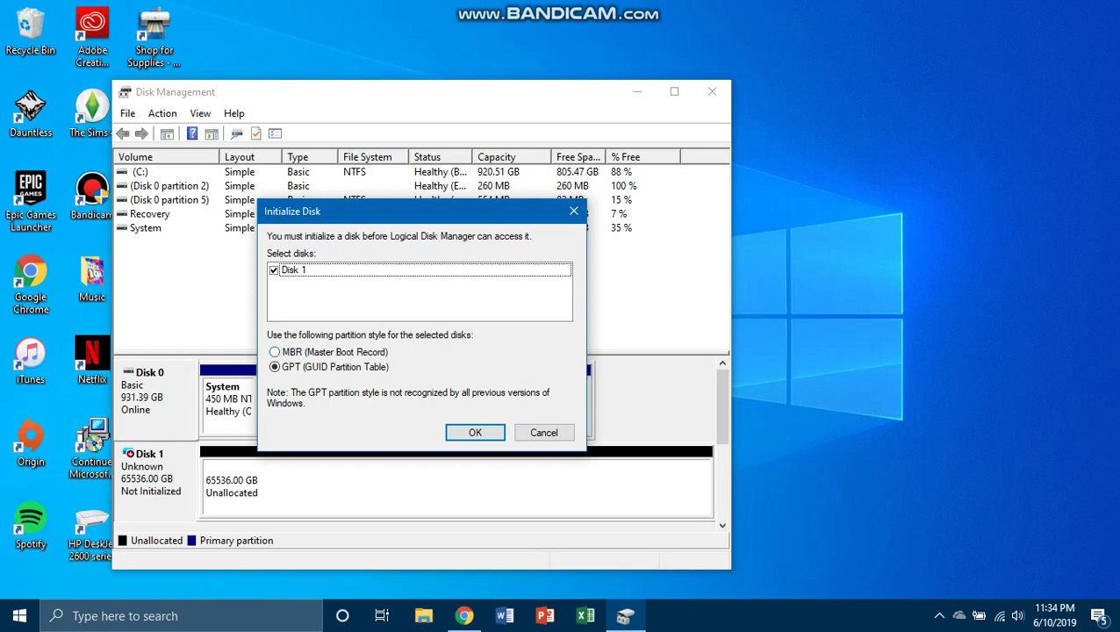
{"action": "key", "text": "Tab"}
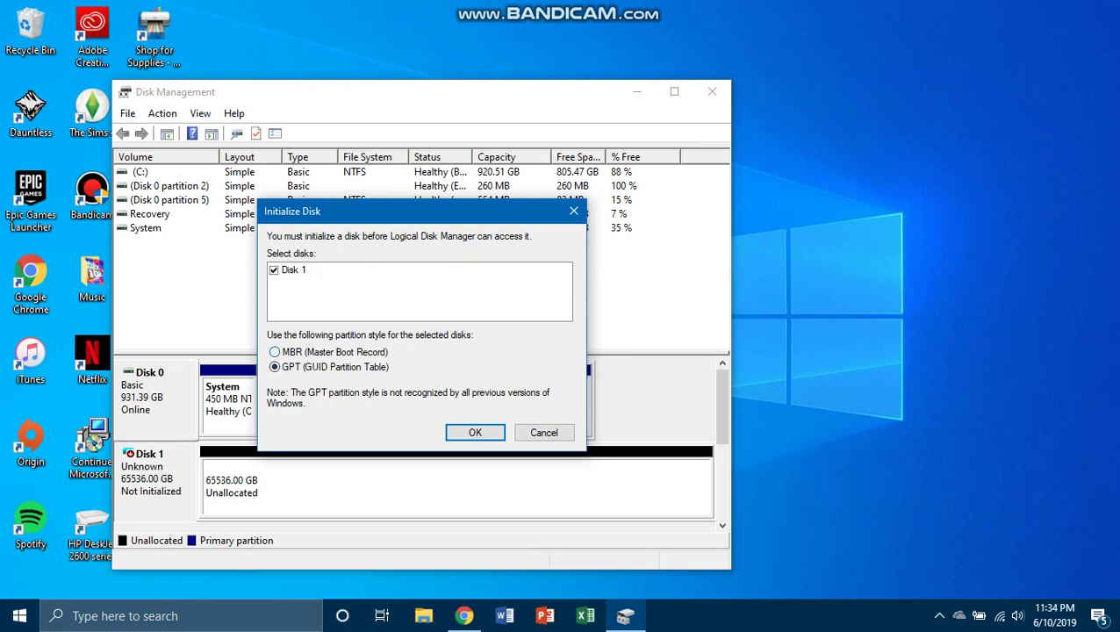
{"action": "key", "text": "Up"}
{"action": "key", "text": "Return"}
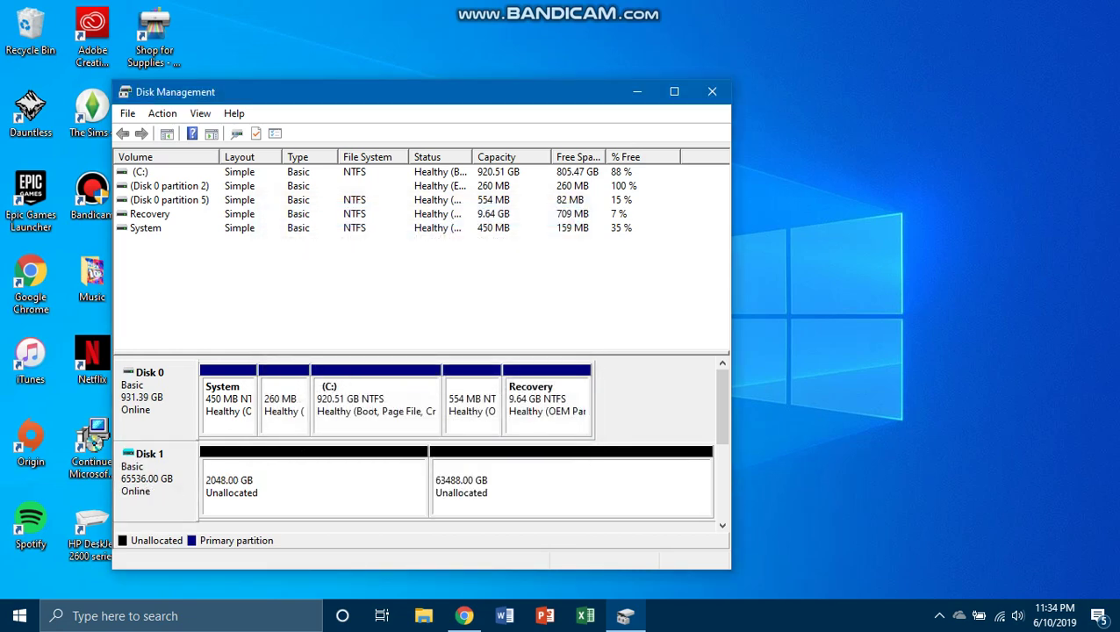
Convert Disk 1 to a GPT disk
{"action": "key", "text": "shift+F10"}
{"action": "key", "text": "Up"}
{"action": "key", "text": "Up"}
{"action": "key", "text": "Up"}
{"action": "key", "text": "Up"}
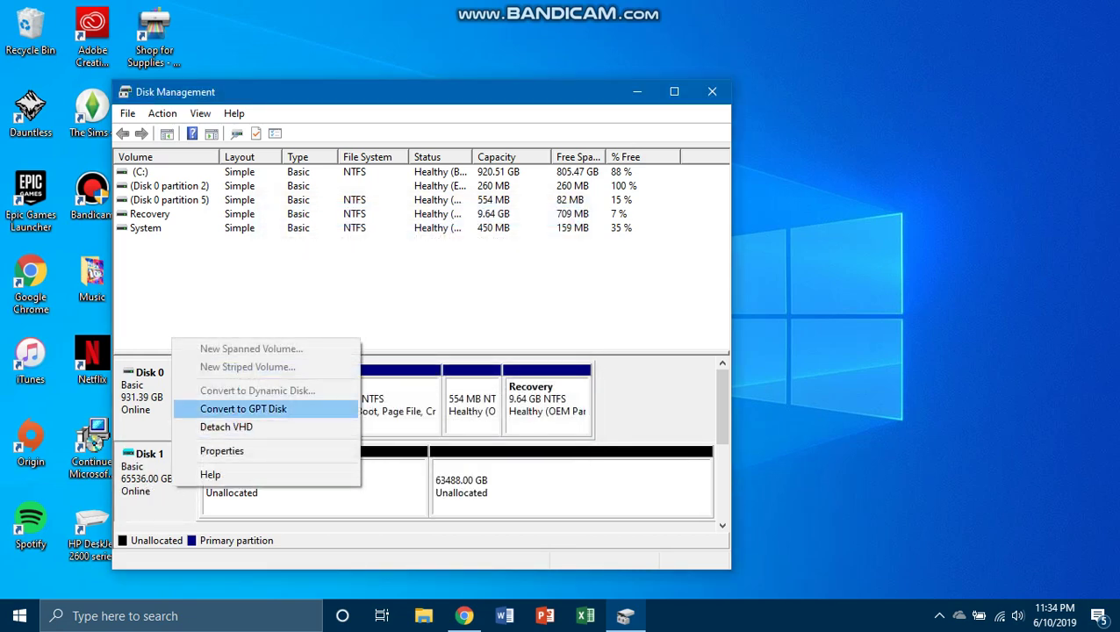
{"action": "key", "text": "Return"}
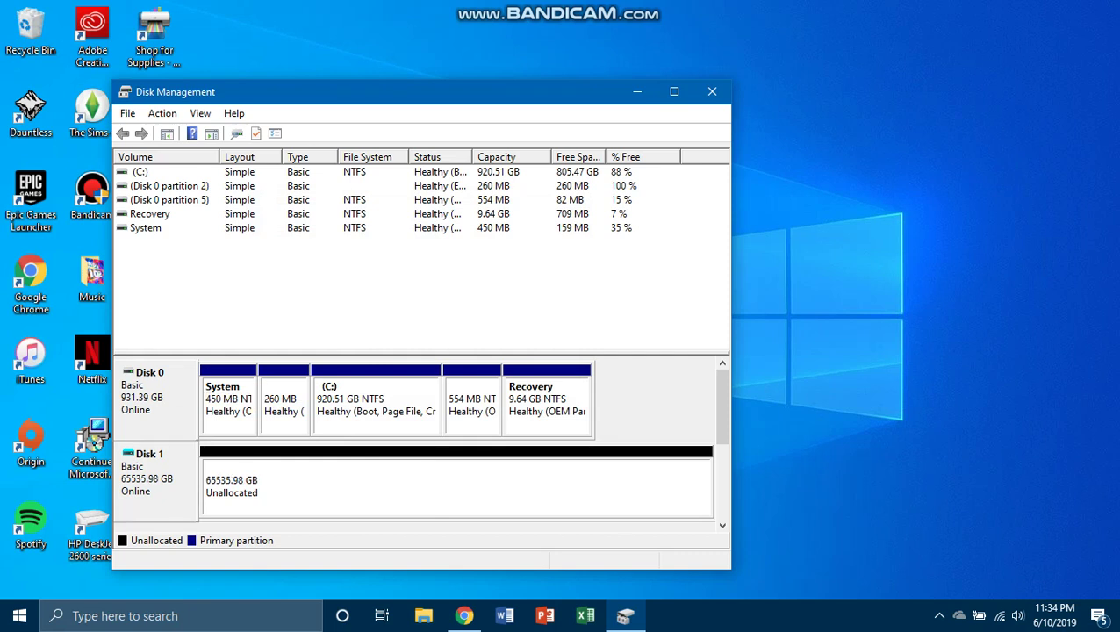
{"action": "key", "text": "shift+F10"}
{"action": "key", "text": "Up"}
{"action": "key", "text": "Up"}
{"action": "key", "text": "Up"}
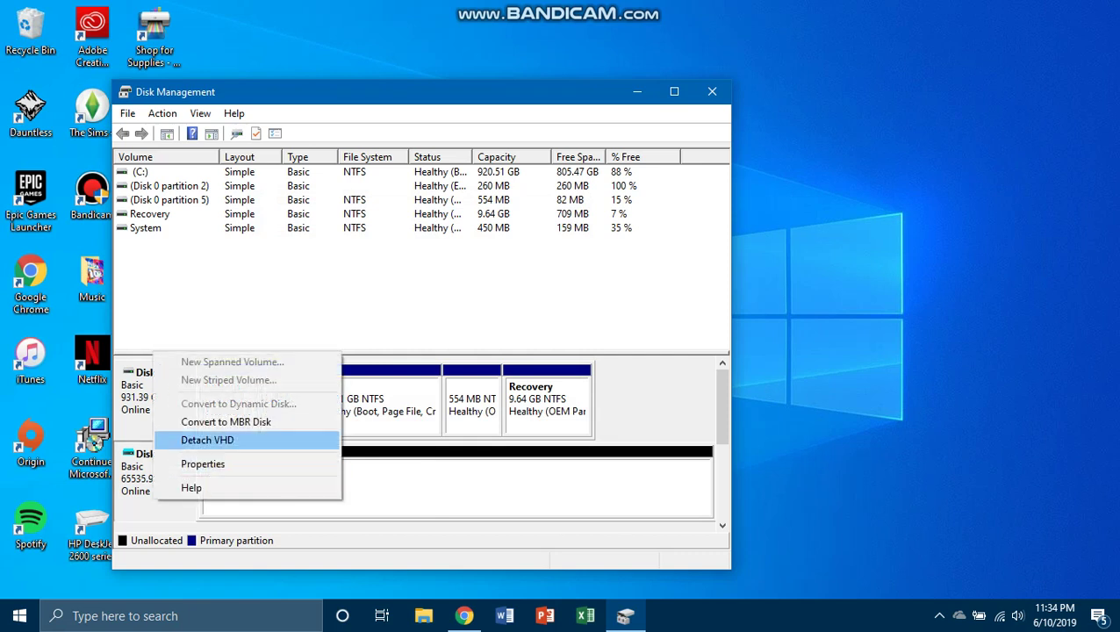
{"action": "key", "text": "Down"}
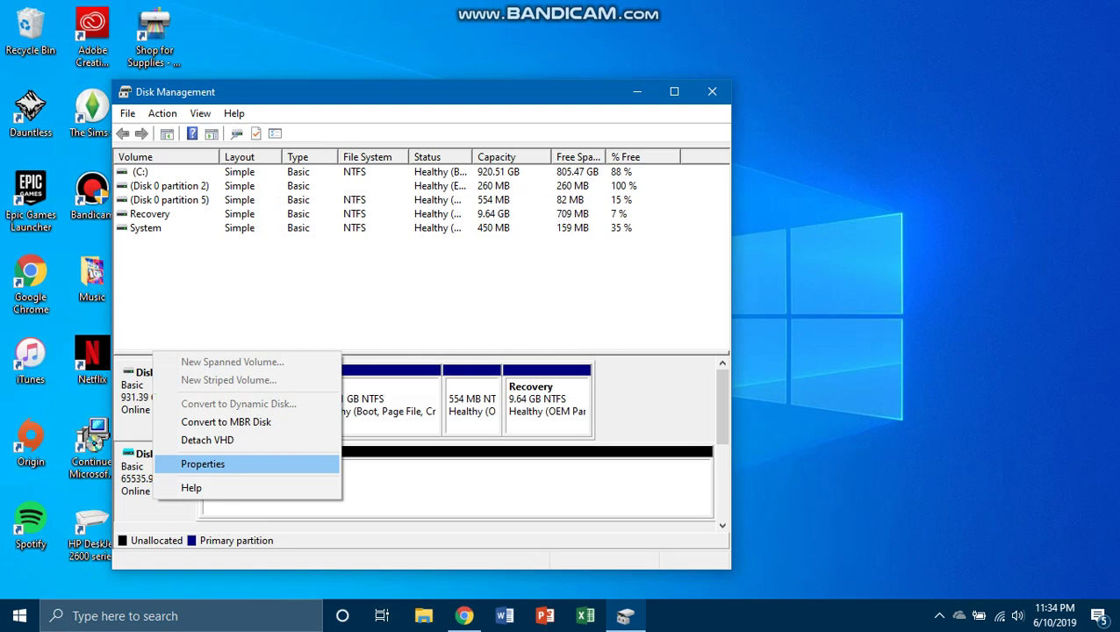
{"action": "key", "text": "Escape"}
Set up a new simple volume on Disk 1's unallocated space with the full 67108846 MB and drive letter E
{"action": "key", "text": "Right"}
{"action": "key", "text": "shift+F10"}
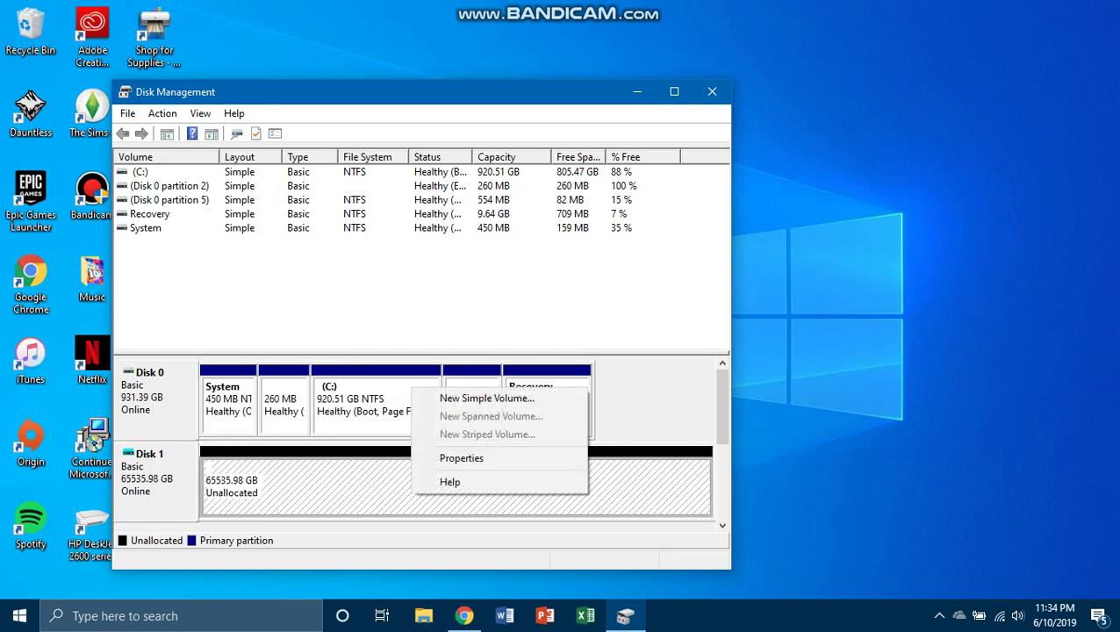
{"action": "key", "text": "Down"}
{"action": "key", "text": "Return"}
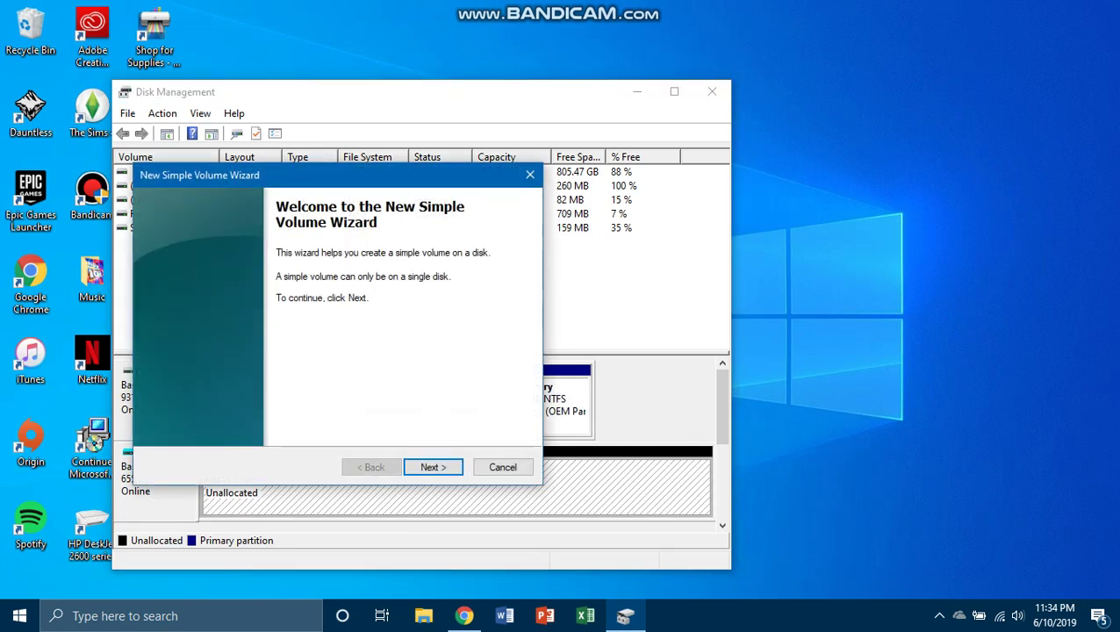
{"action": "key", "text": "Return"}
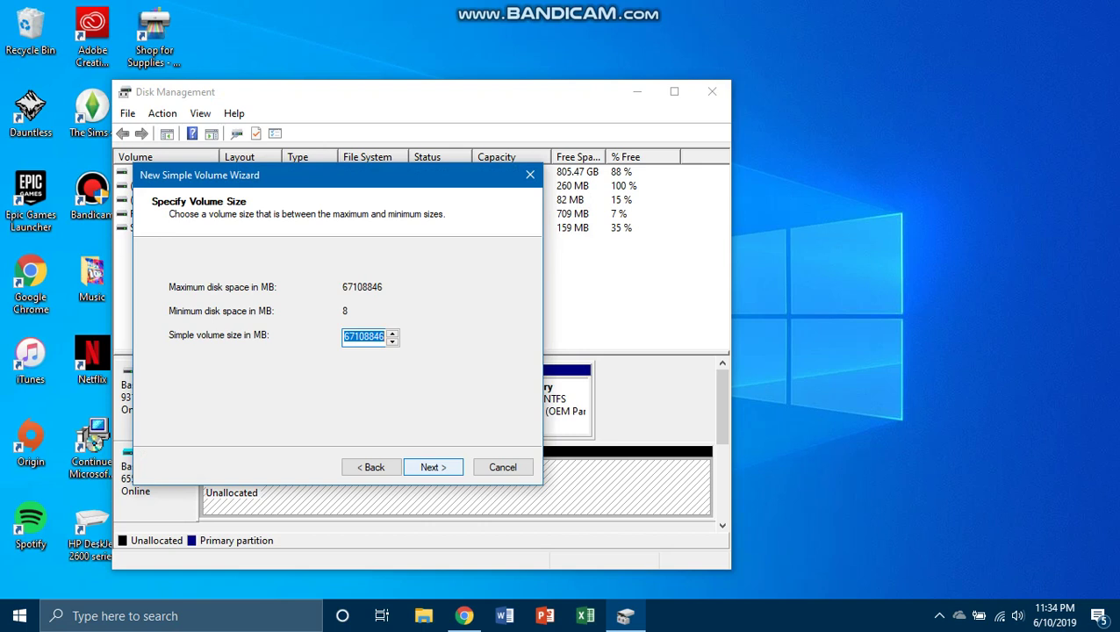
{"action": "key", "text": "Return"}
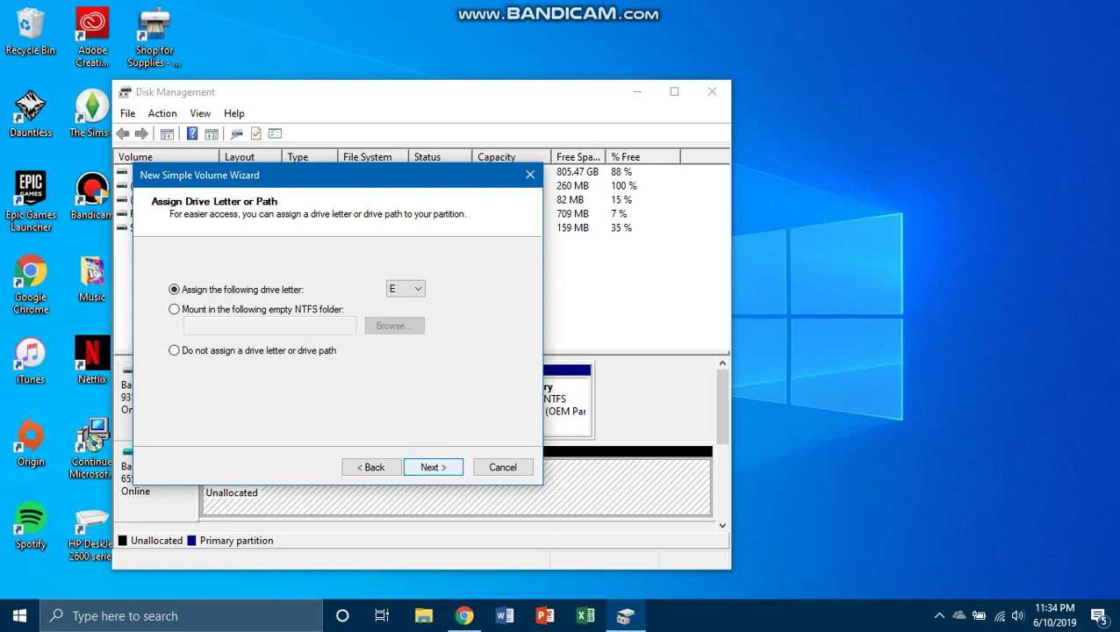
{"action": "key", "text": "Return"}
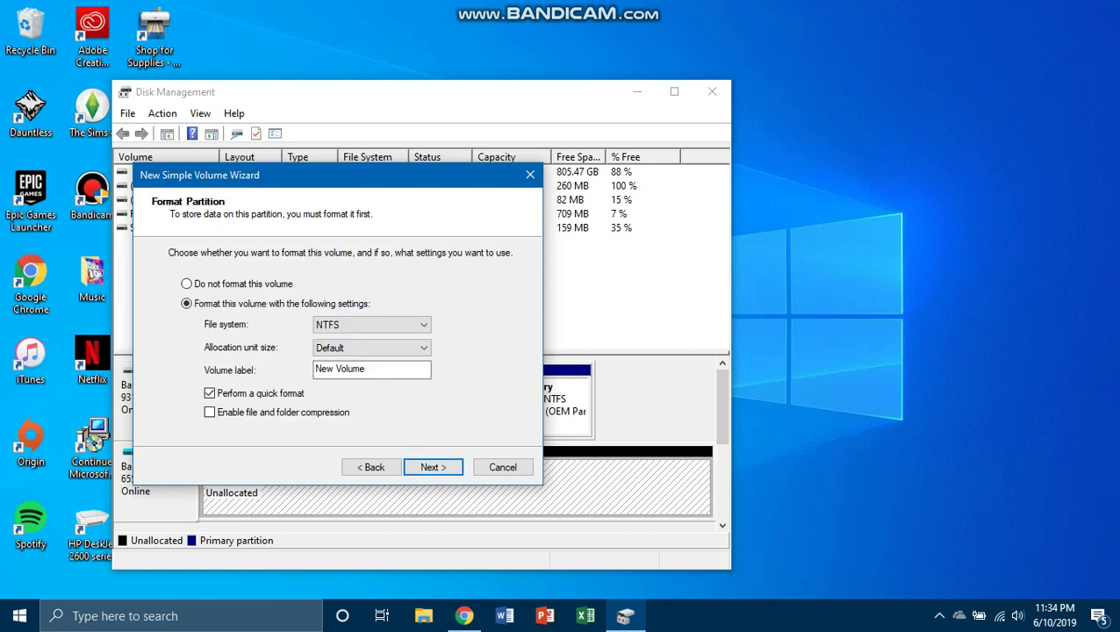
Set the new volume's label to 64TB Storage
{"action": "left_click_drag", "start_coordinate": [366, 370], "coordinate": [314, 369]}
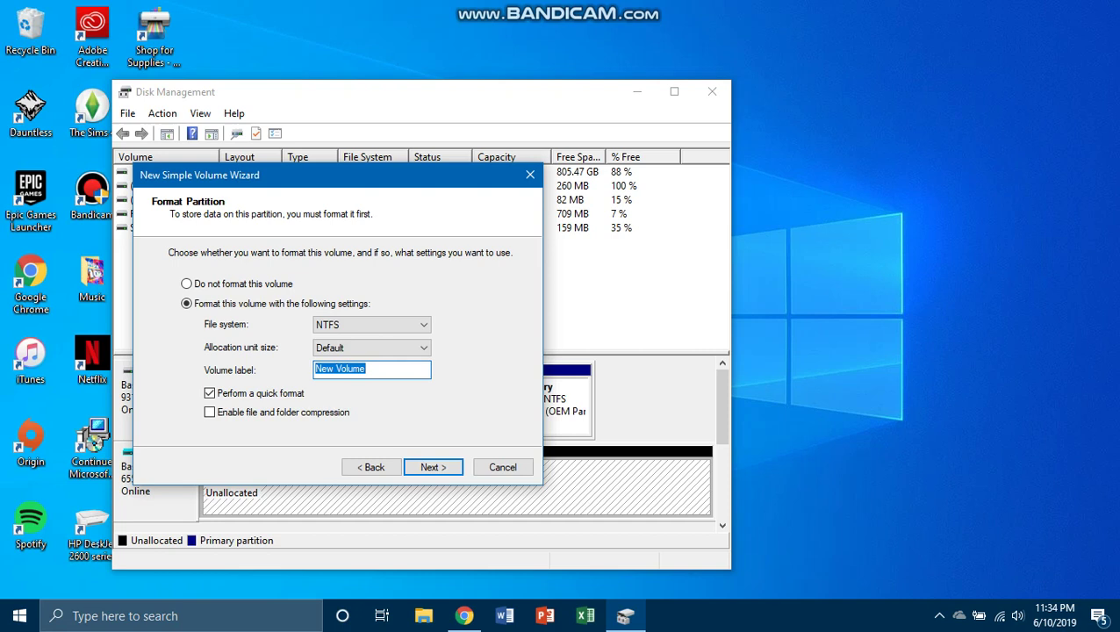
{"action": "type", "text": "64TB ST"}
{"action": "key", "text": "BackSpace"}
{"action": "type", "text": "torage"}
Enable file and folder compression for the new volume and set its label to E
{"action": "left_click", "coordinate": [209, 412]}
{"action": "key", "text": "ctrl+a"}
{"action": "type", "text": "E"}
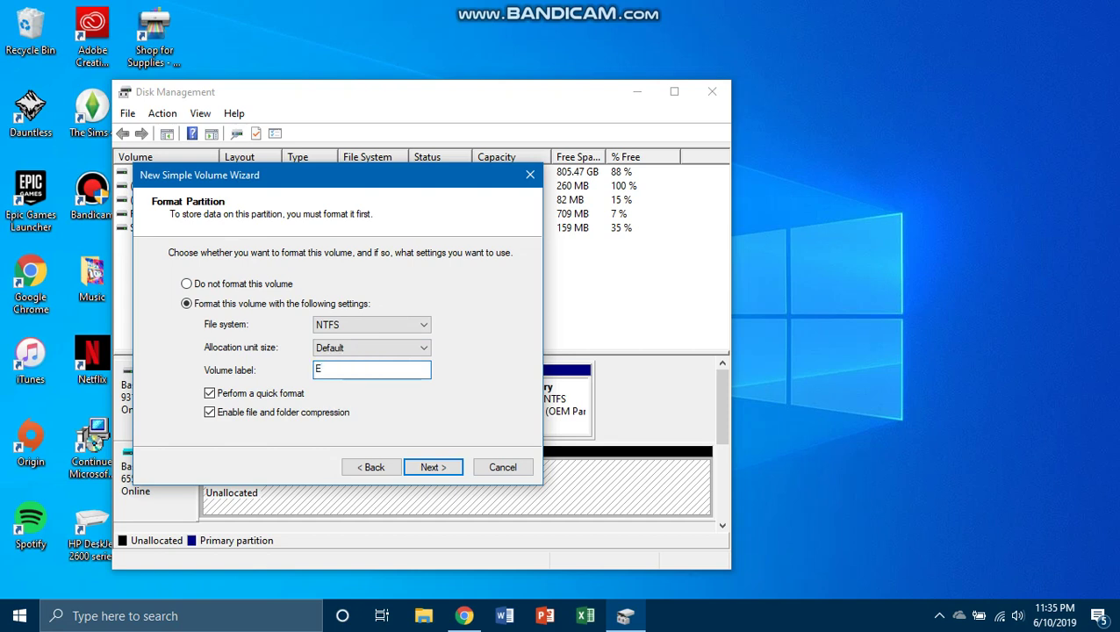
{"action": "key", "text": "shift+Tab"}
{"action": "key", "text": "alt+Down"}
{"action": "key", "text": "Escape"}
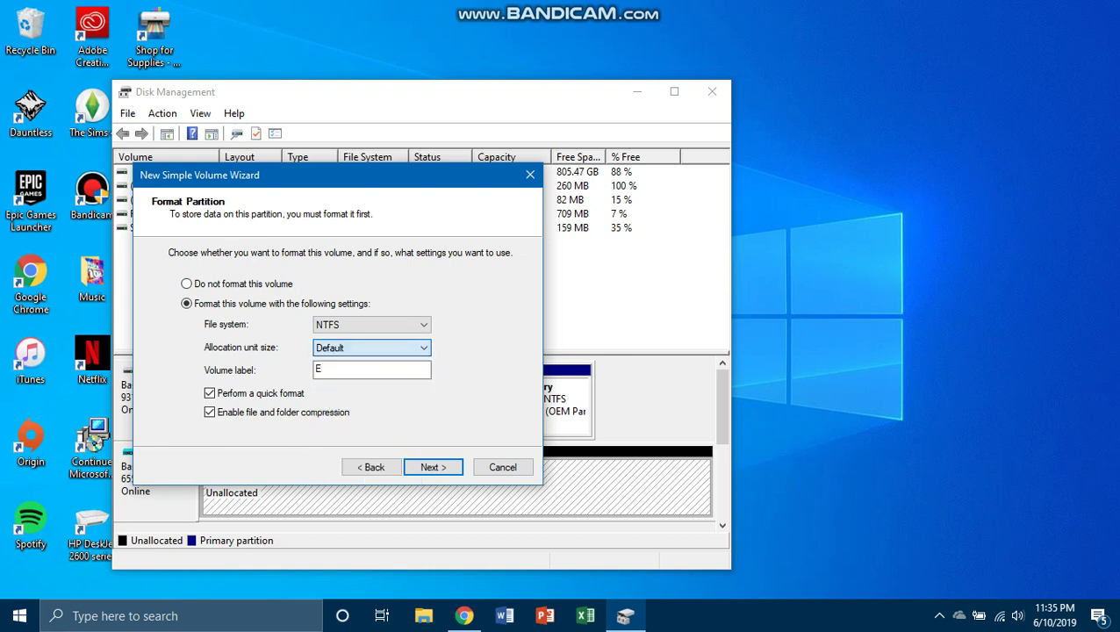
{"action": "key", "text": "shift+Tab"}
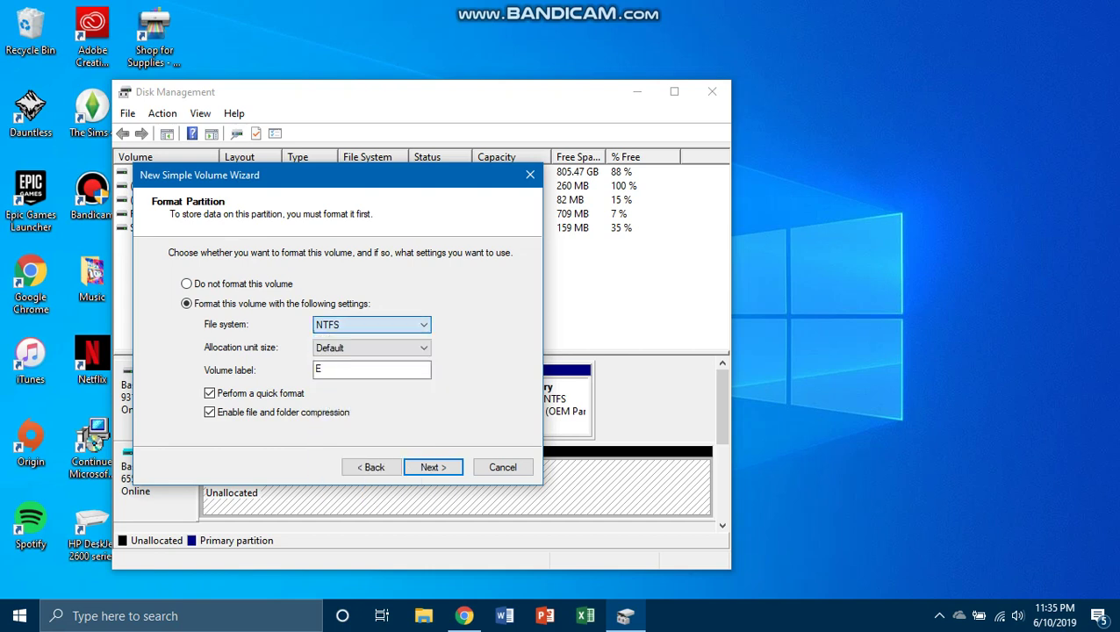
{"action": "key", "text": "shift+Tab"}
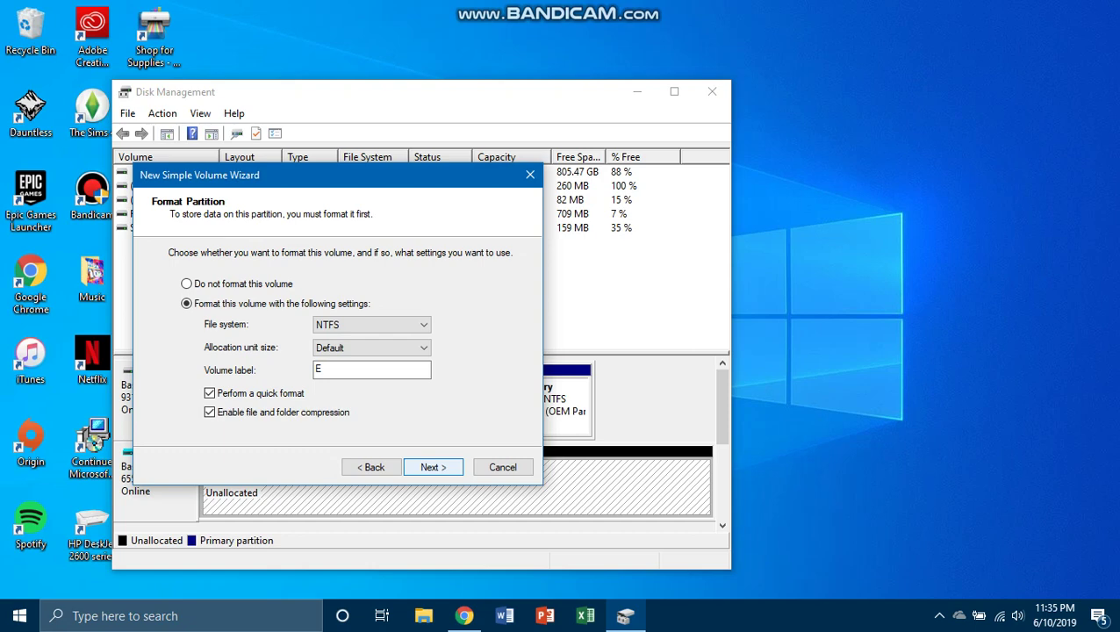
Create the new volume E with the chosen NTFS quick-format and compression settings, and minimize the drive window that opens
{"action": "key", "text": "Return"}
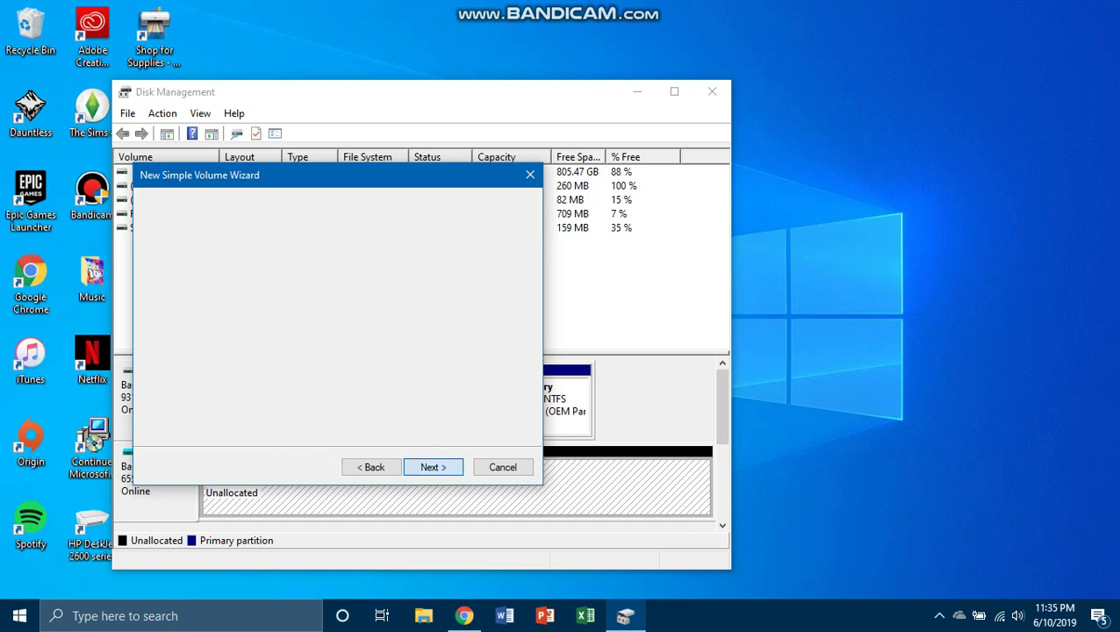
{"action": "key", "text": "Return"}
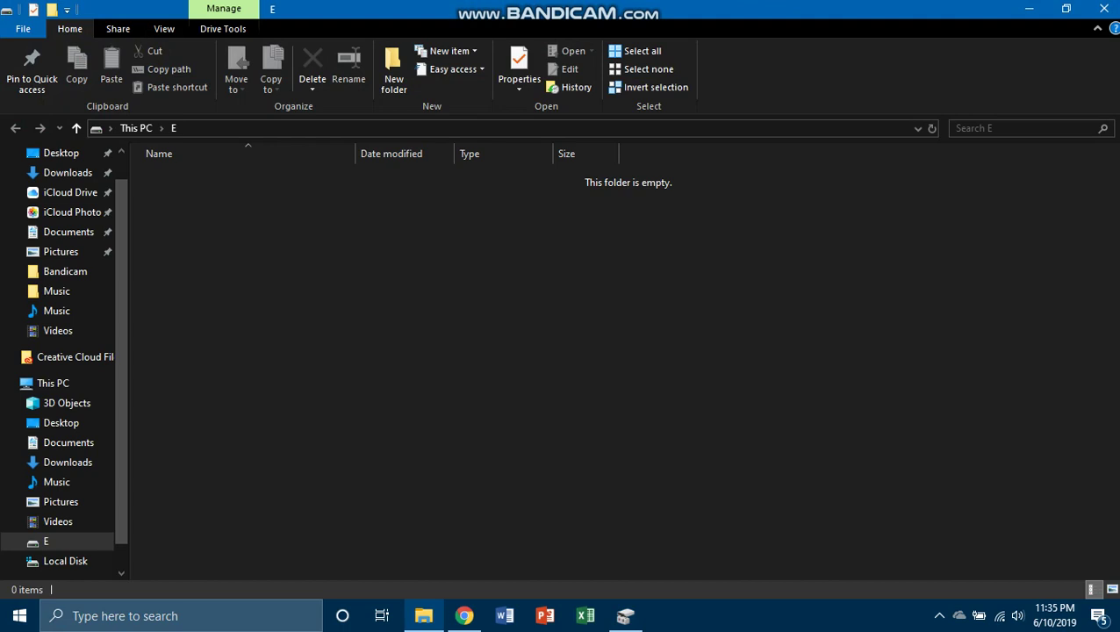
{"action": "left_click", "coordinate": [1028, 8]}
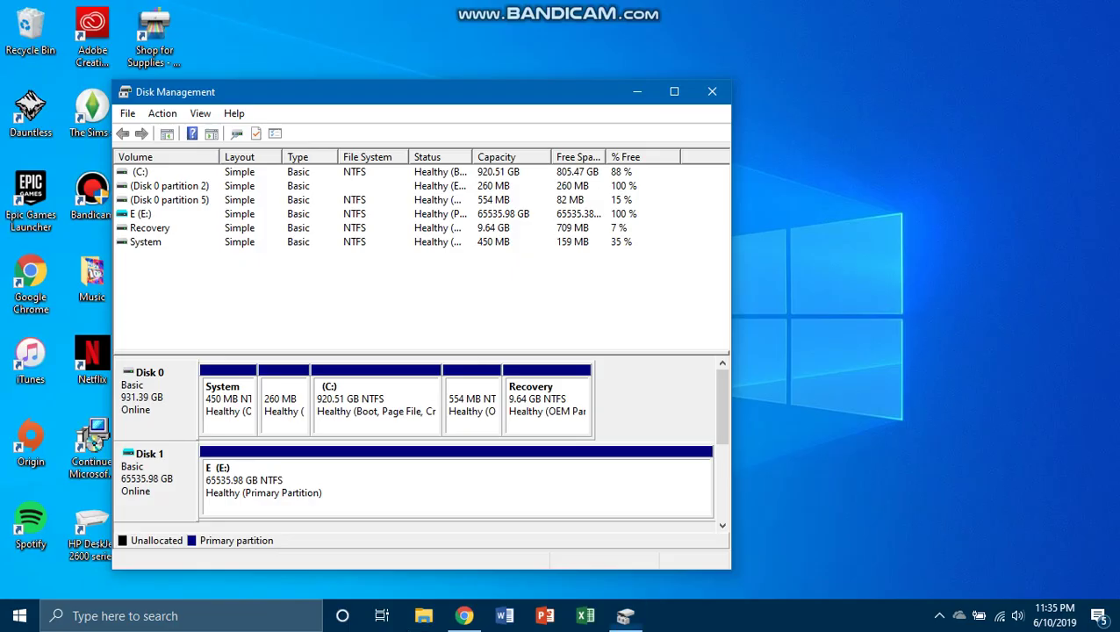
Switch to File Explorer and select drive E under This PC to check its capacity
{"action": "left_click", "coordinate": [423, 616]}
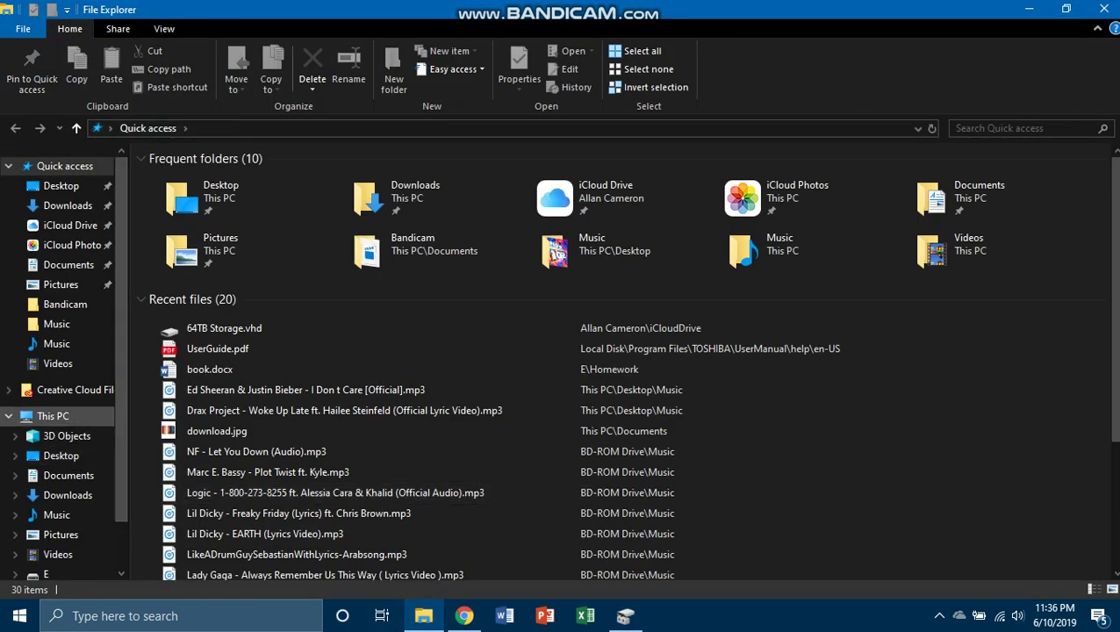
{"action": "left_click", "coordinate": [53, 416]}
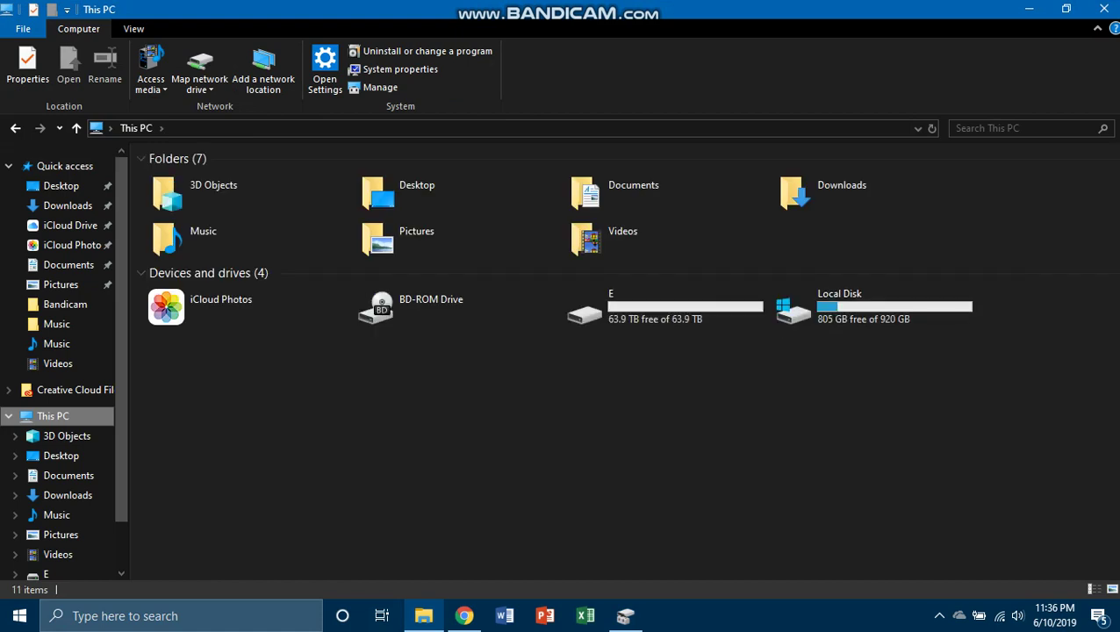
{"action": "left_click", "coordinate": [663, 306]}
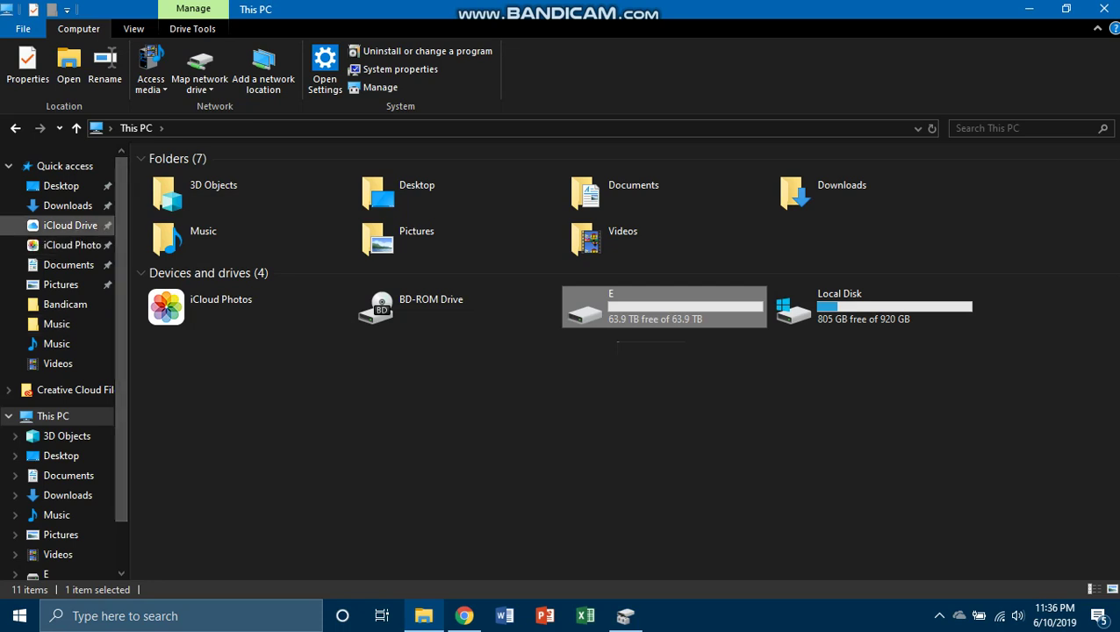
Examine the virtual disk file's size in iCloud Drive and the contents of drive E
{"action": "left_click", "coordinate": [71, 225]}
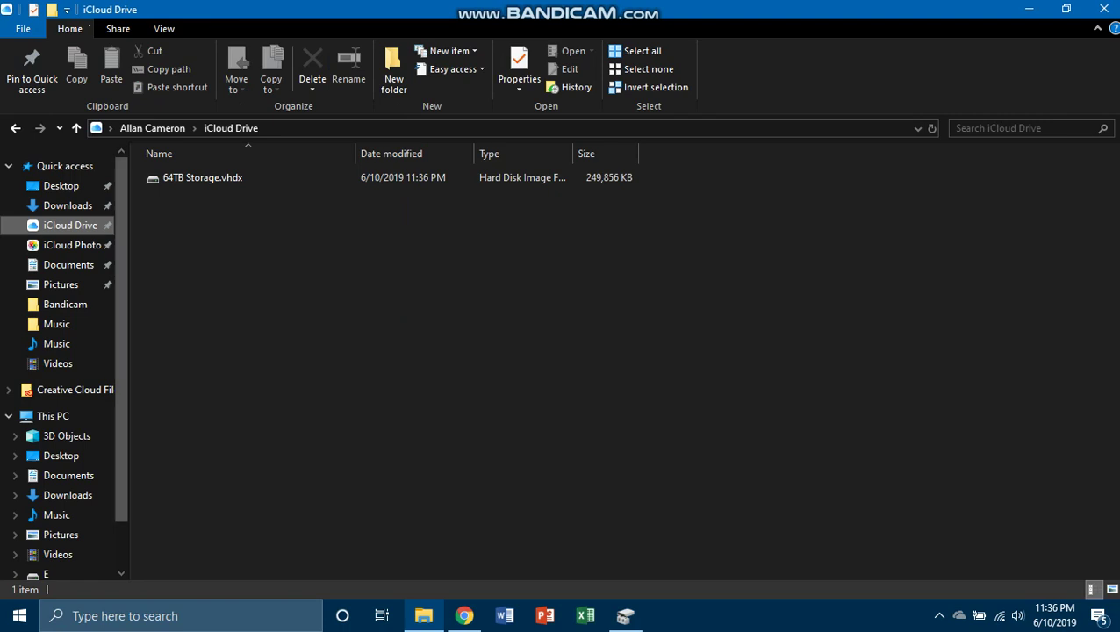
{"action": "scroll", "coordinate": [65, 362], "scroll_direction": "down", "scroll_amount": 2}
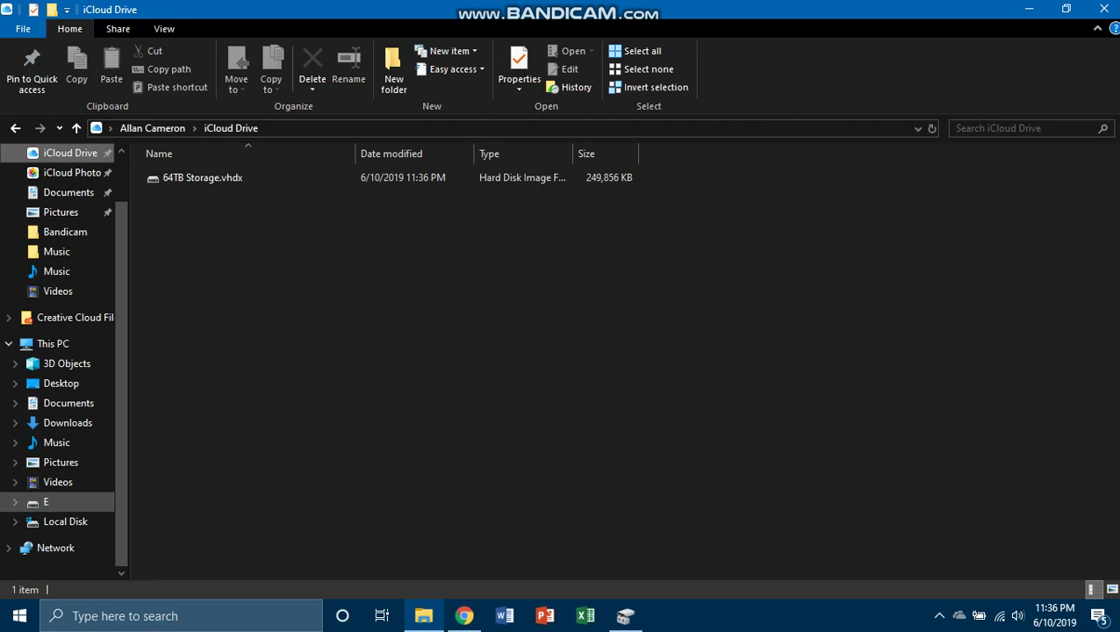
{"action": "left_click", "coordinate": [45, 501]}
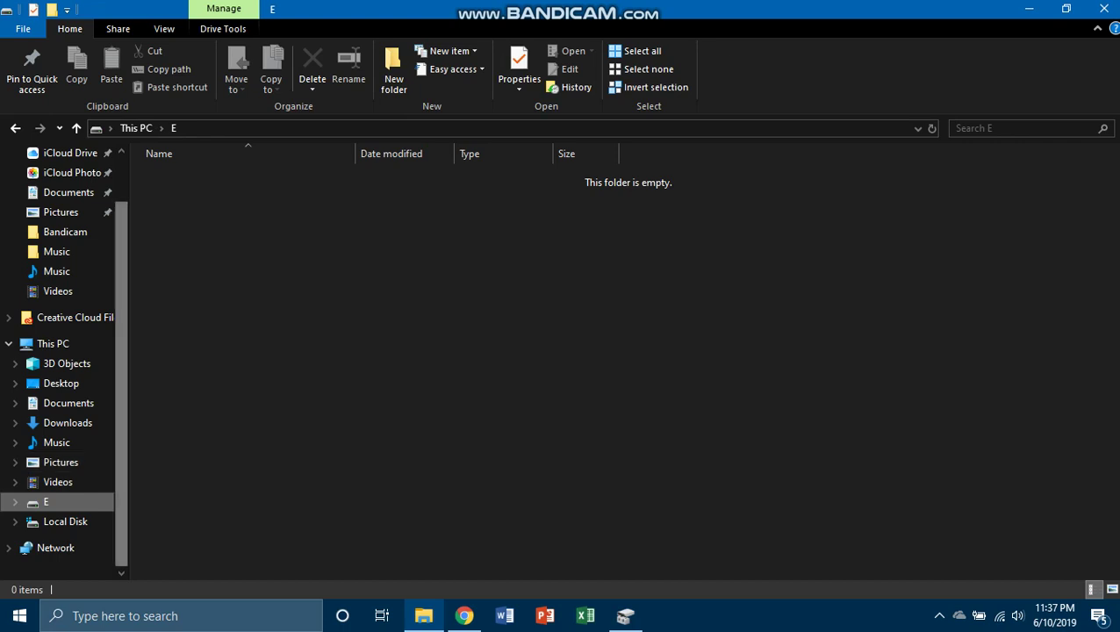
{"action": "scroll", "coordinate": [62, 263], "scroll_direction": "up", "scroll_amount": 2}
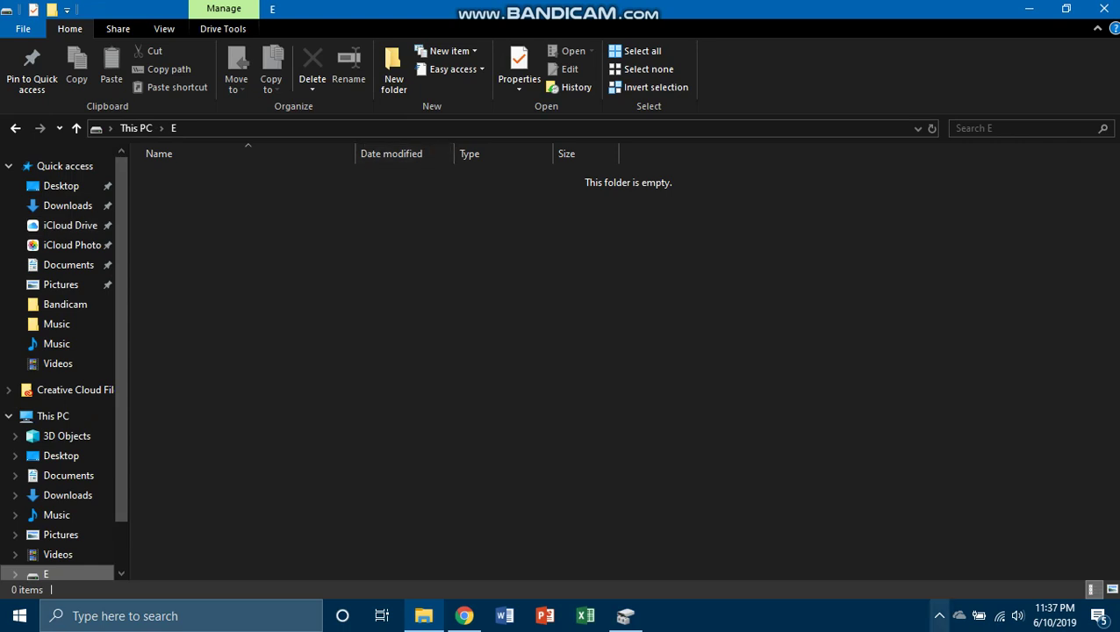
{"action": "left_click", "coordinate": [938, 615]}
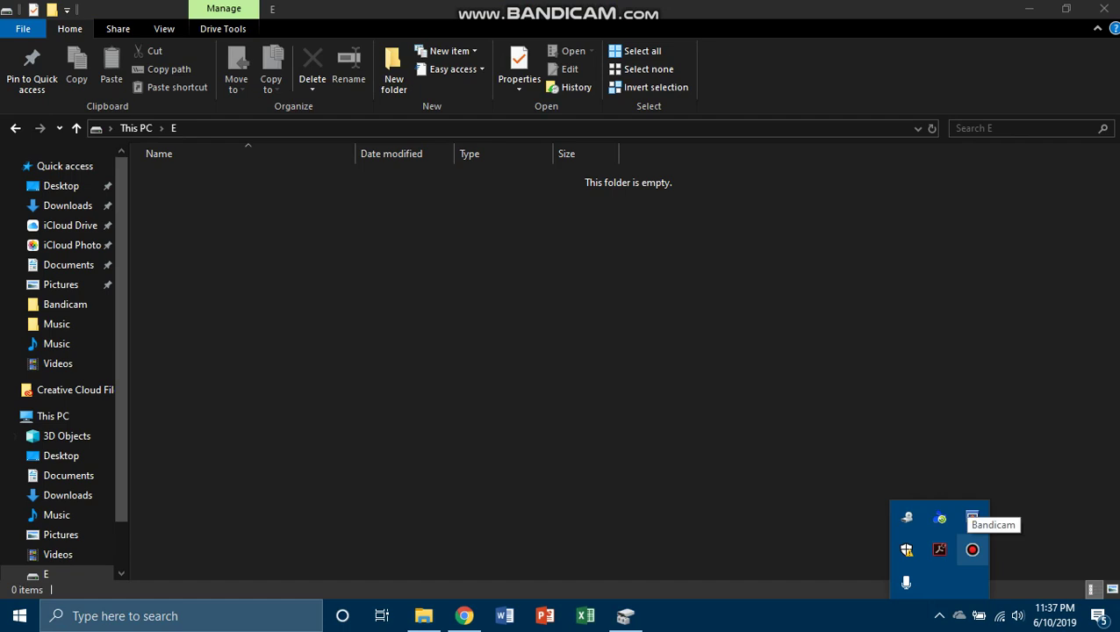
{"action": "left_click", "coordinate": [972, 549]}
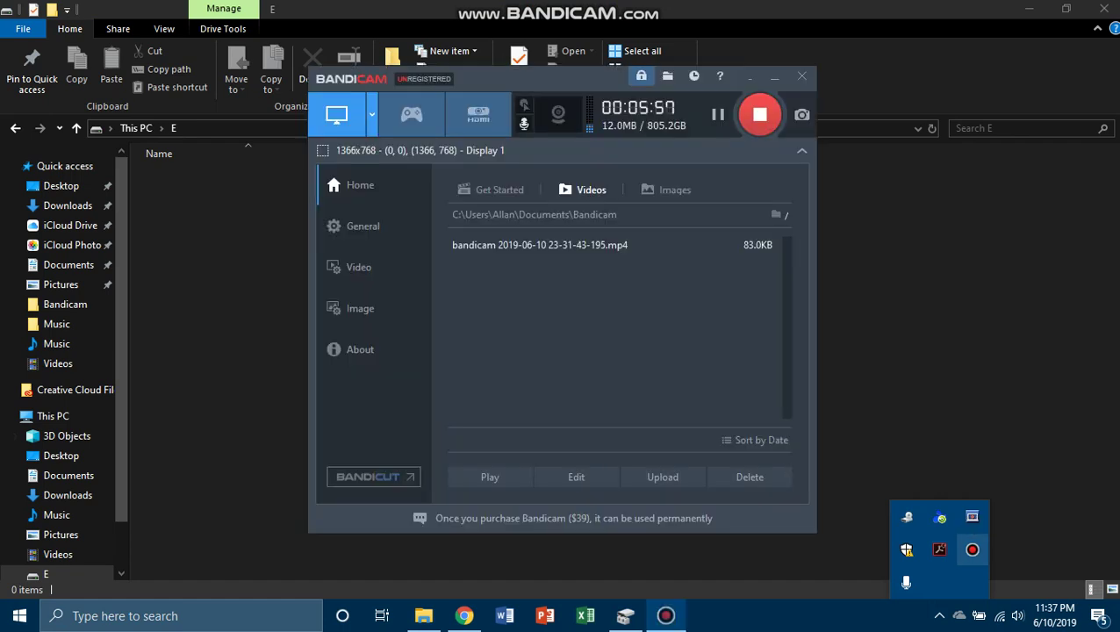